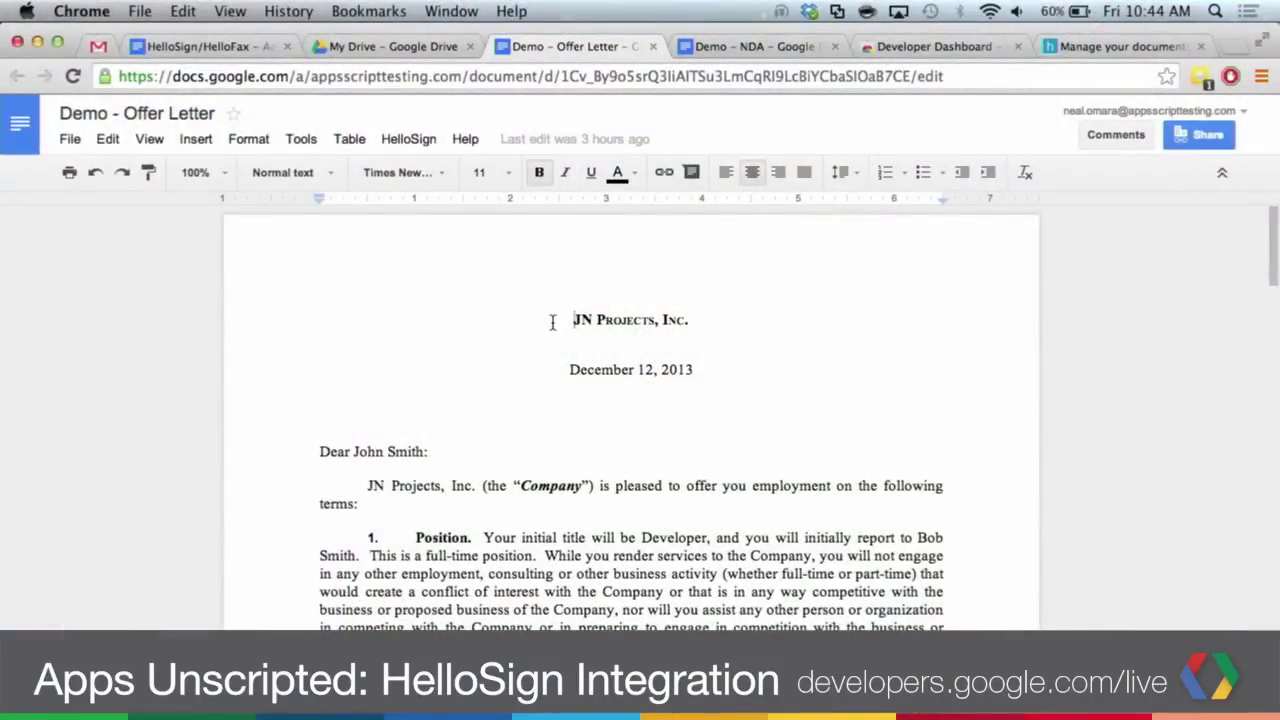
- Launch HelloSign > Sign document on the offer letter, relaunching it to load the signer panel
left_click(425, 145)
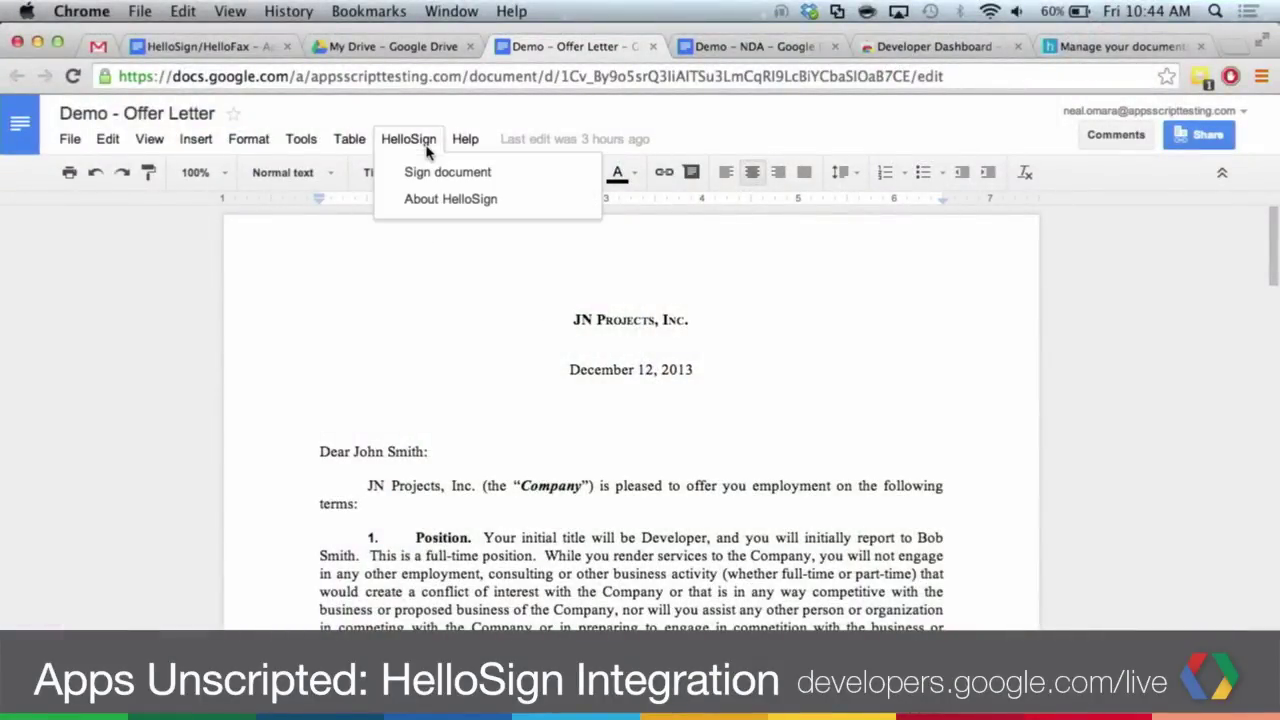
left_click(428, 172)
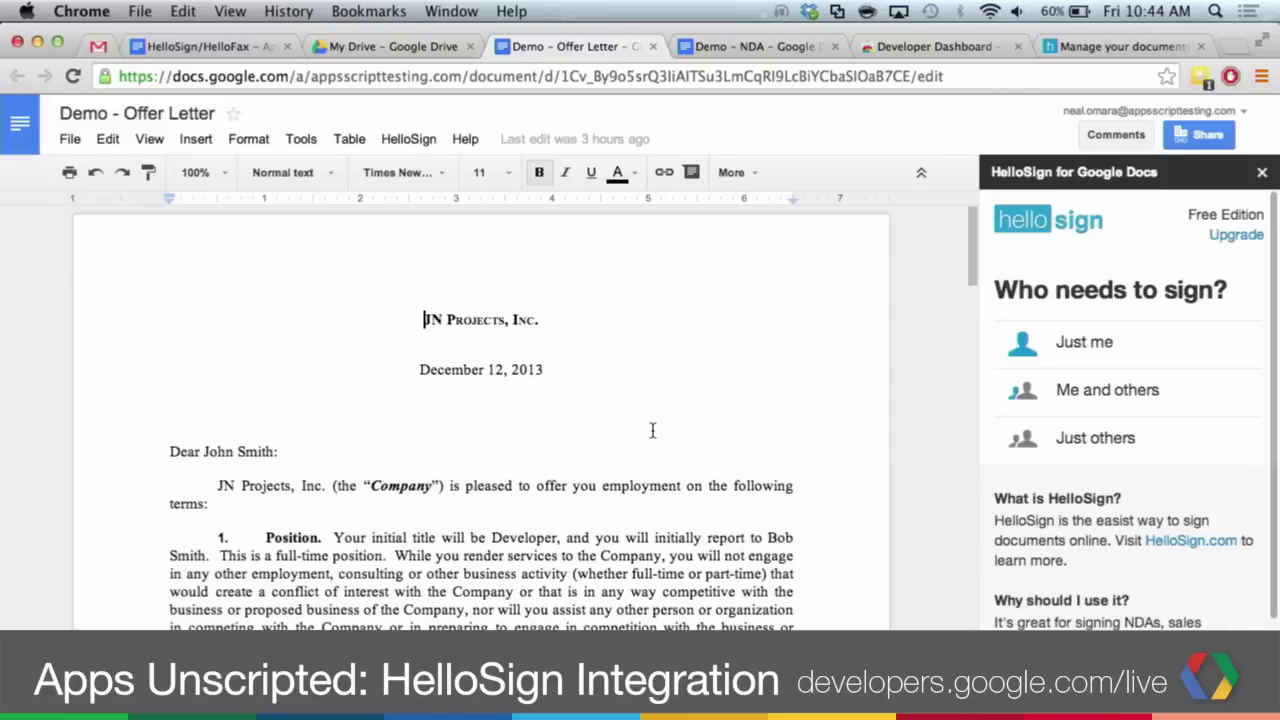
scroll(652, 430, "down", 20)
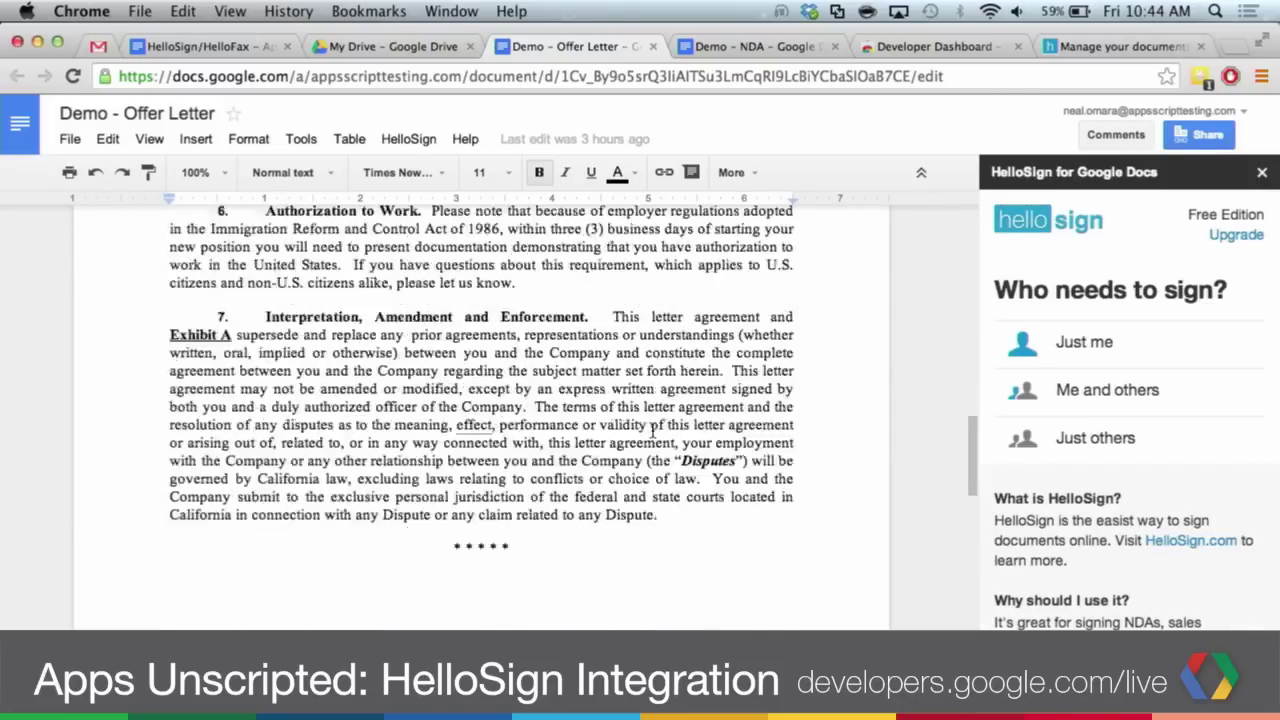
scroll(652, 430, "up", 3)
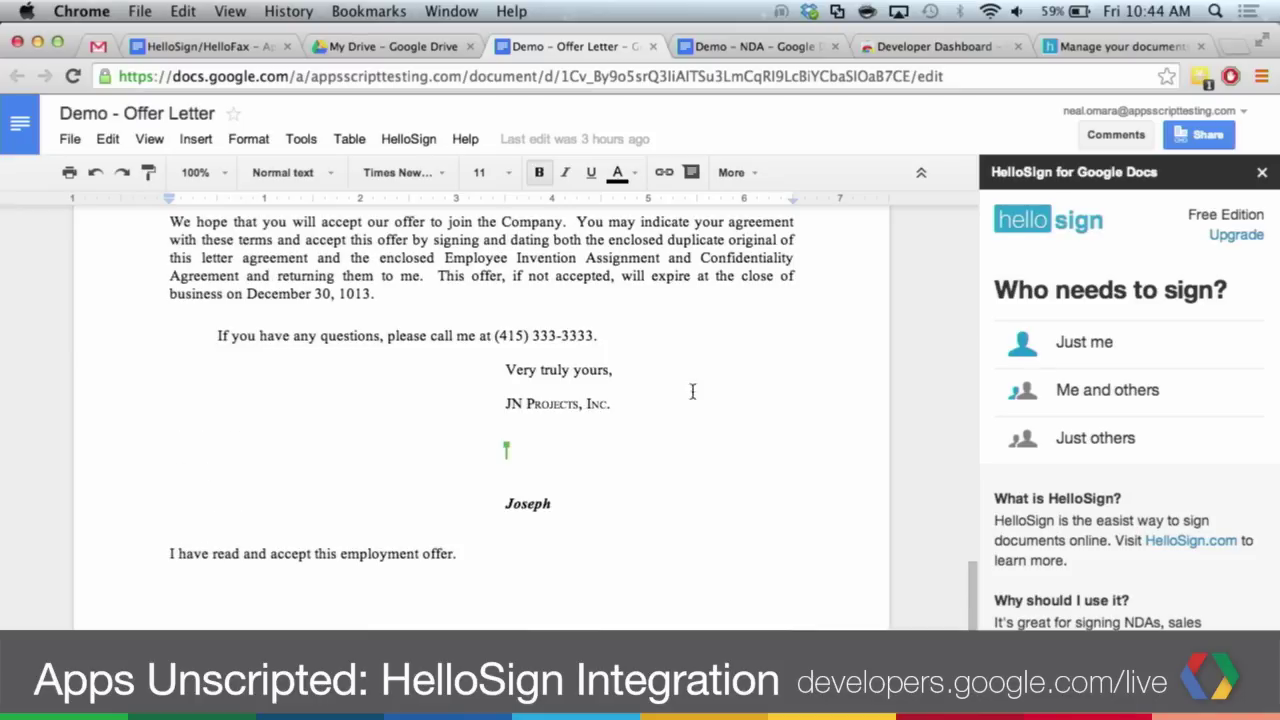
left_click(408, 142)
left_click(442, 172)
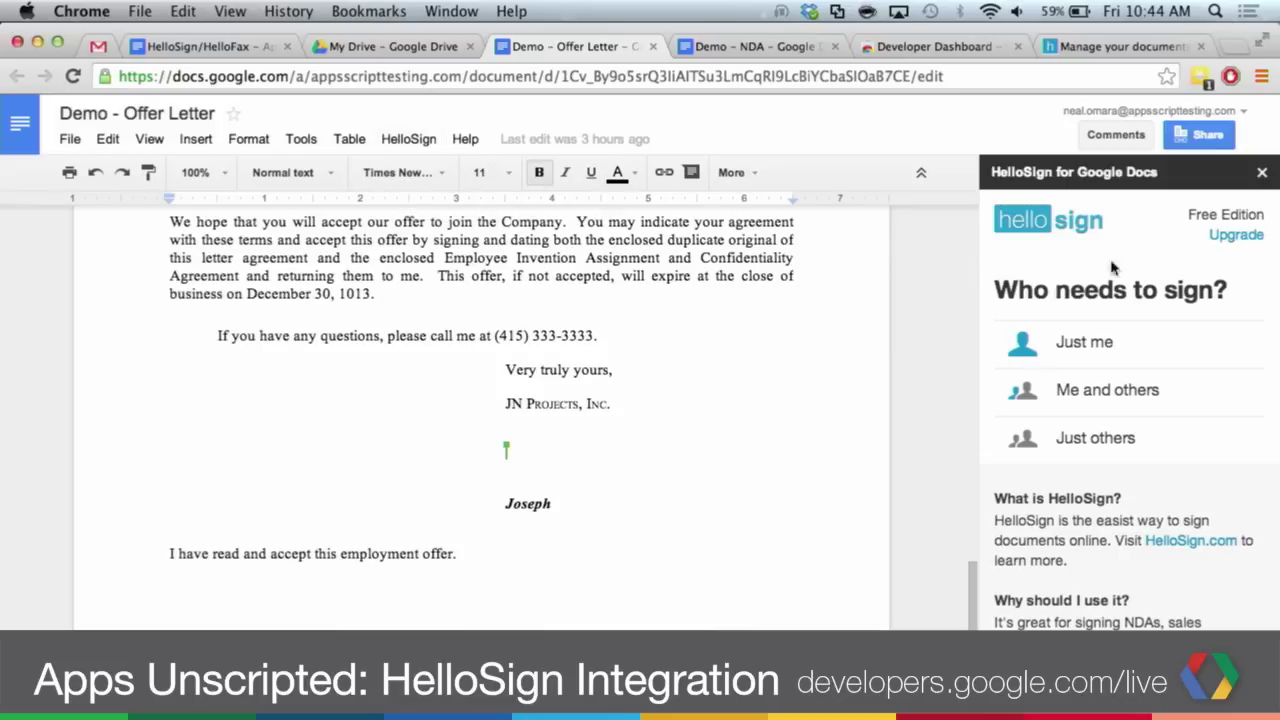
- Choose Just me and drag the saved signature into the letter's signature block above Joseph
left_click(1073, 345)
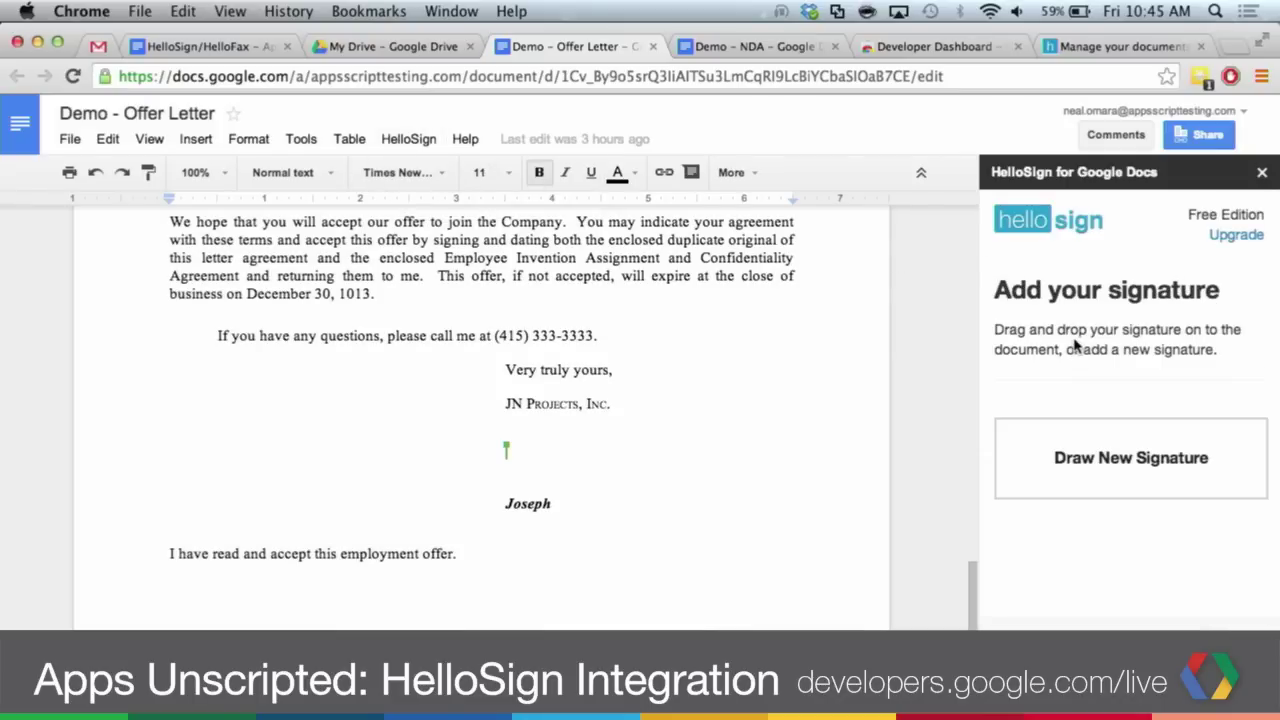
scroll(1080, 350, "down", 1)
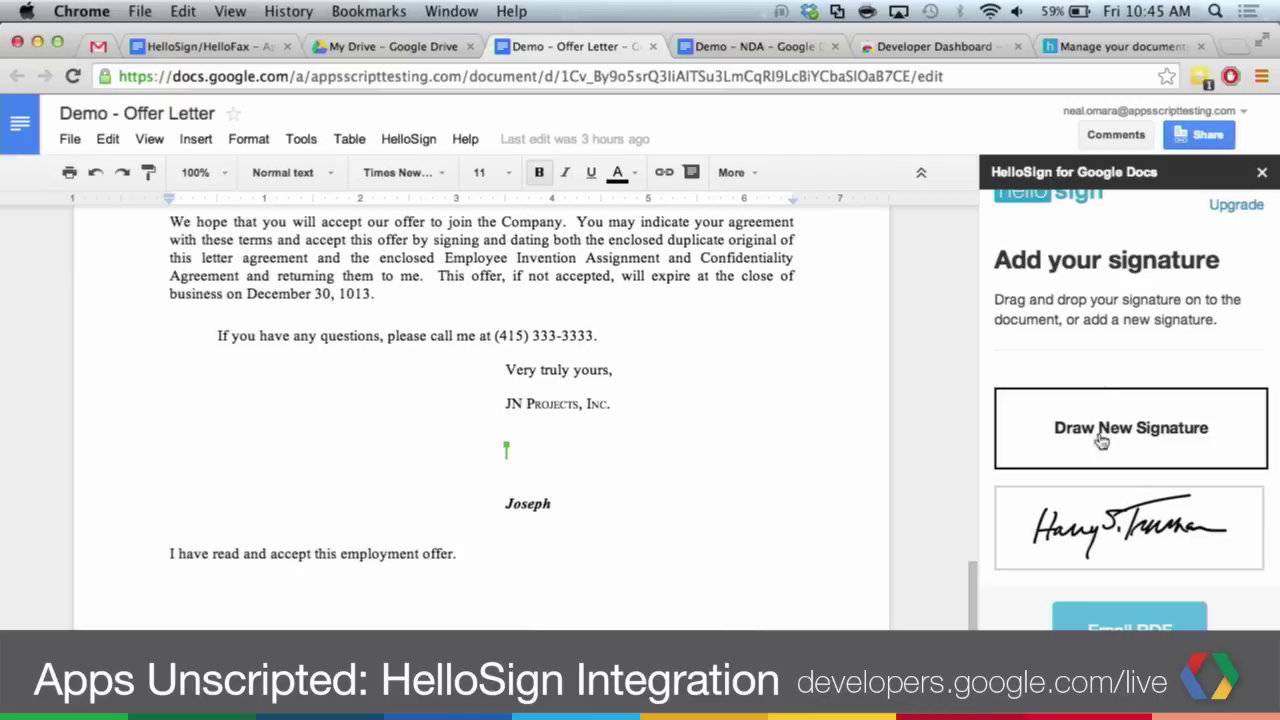
mouse_move(1080, 510)
left_mouse_down()
mouse_move(955, 515)
mouse_move(549, 457)
left_mouse_up()
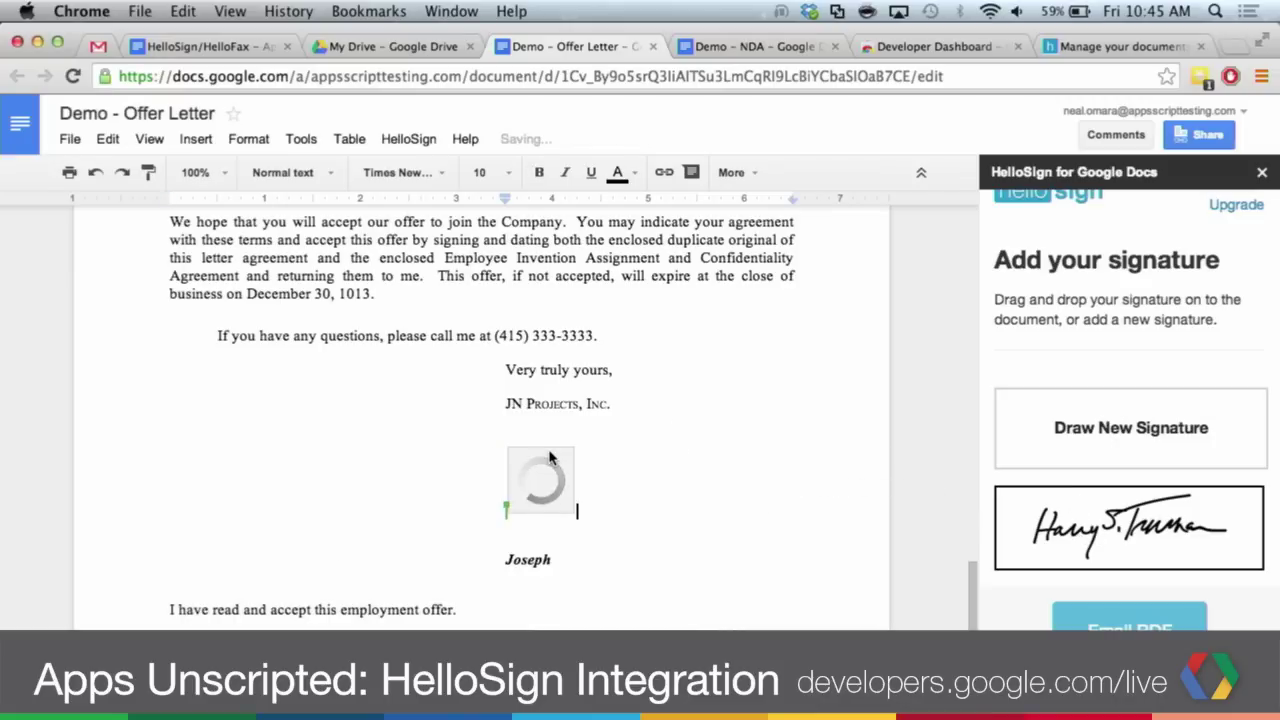
- Shrink the inserted signature image so it fits the signature line
left_click(600, 582)
left_click_drag(505, 444, 757, 445)
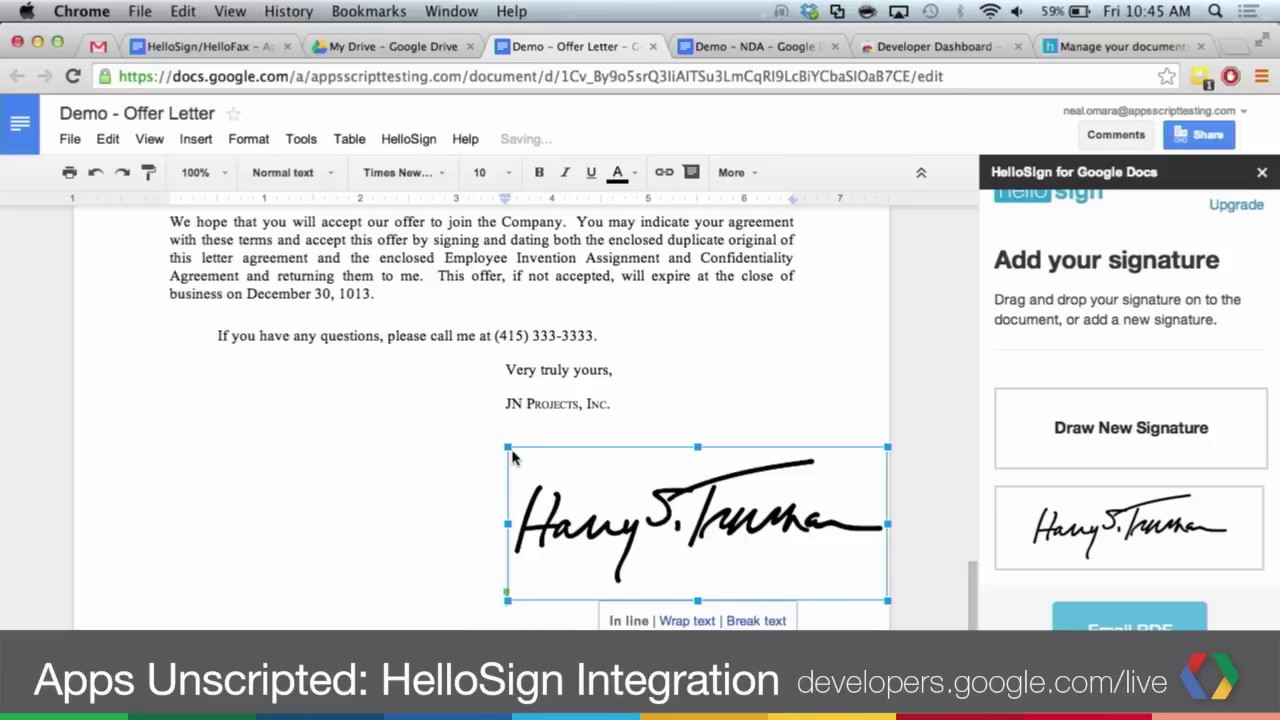
left_click_drag(507, 447, 633, 499)
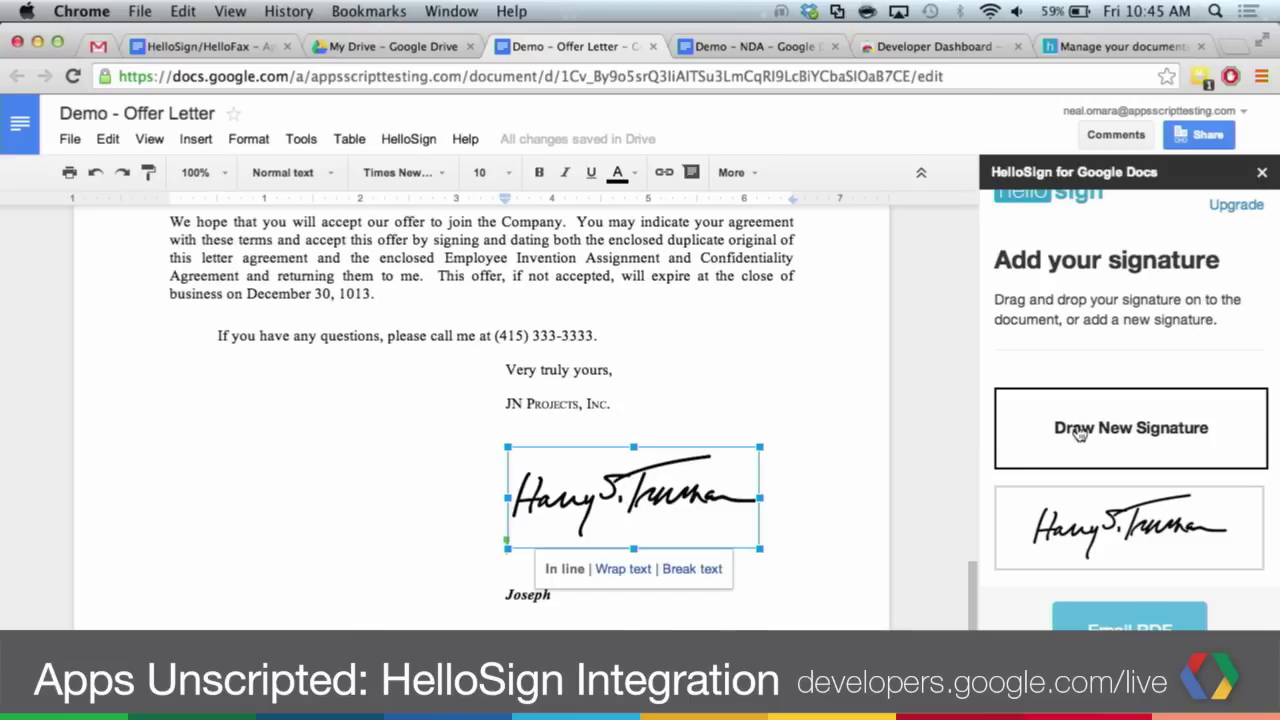
left_click(1079, 433)
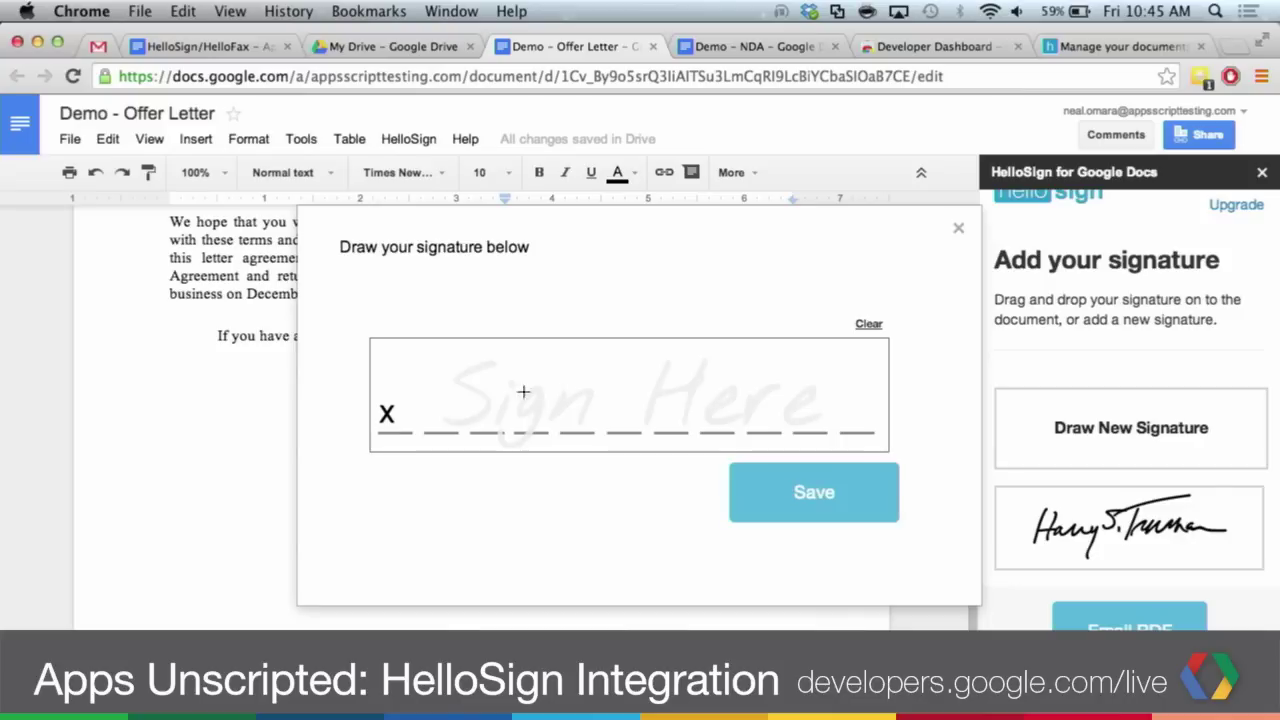
mouse_move(489, 377)
left_mouse_down()
mouse_move(511, 438)
mouse_move(590, 421)
left_mouse_up()
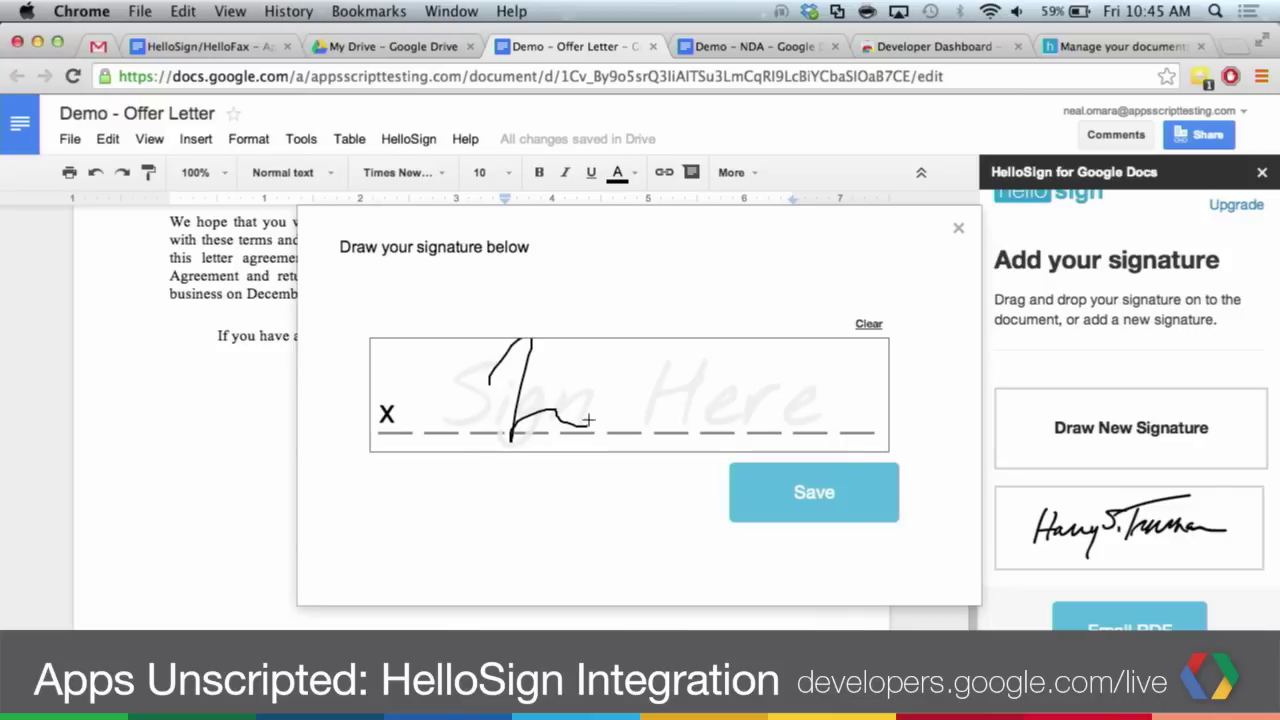
left_click(957, 232)
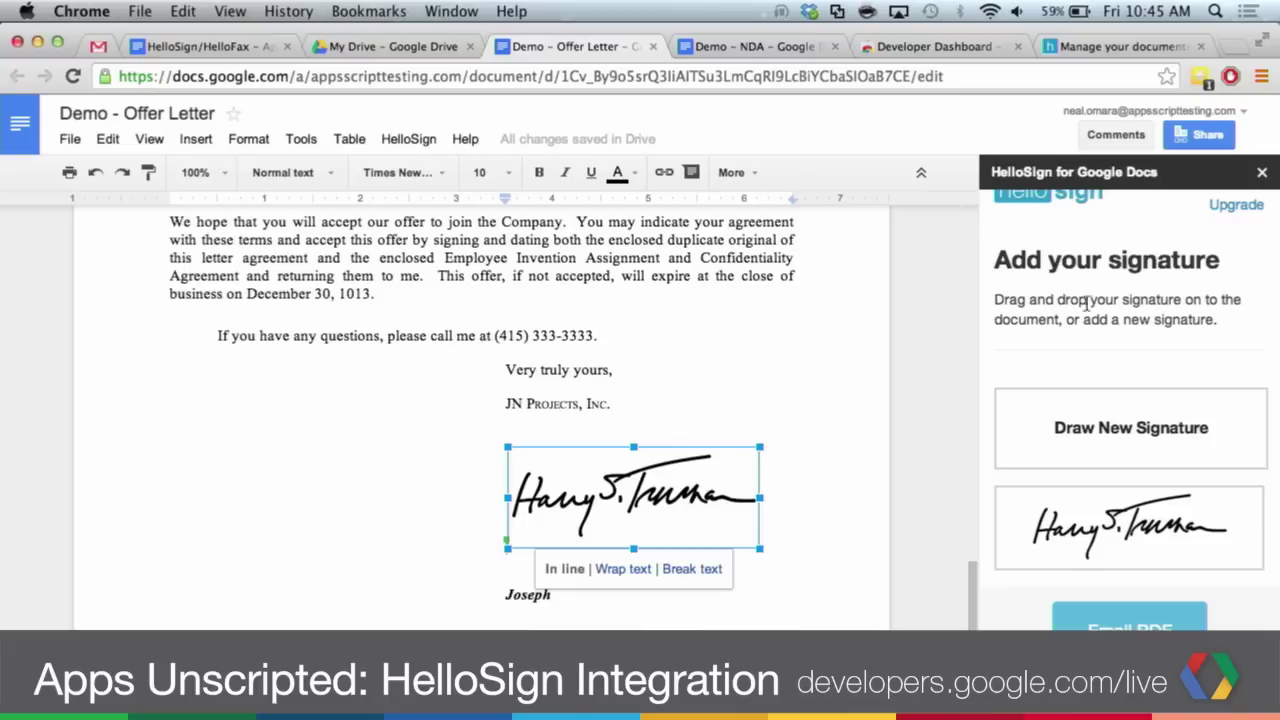
scroll(1087, 302, "up", 1)
scroll(1087, 302, "down", 1)
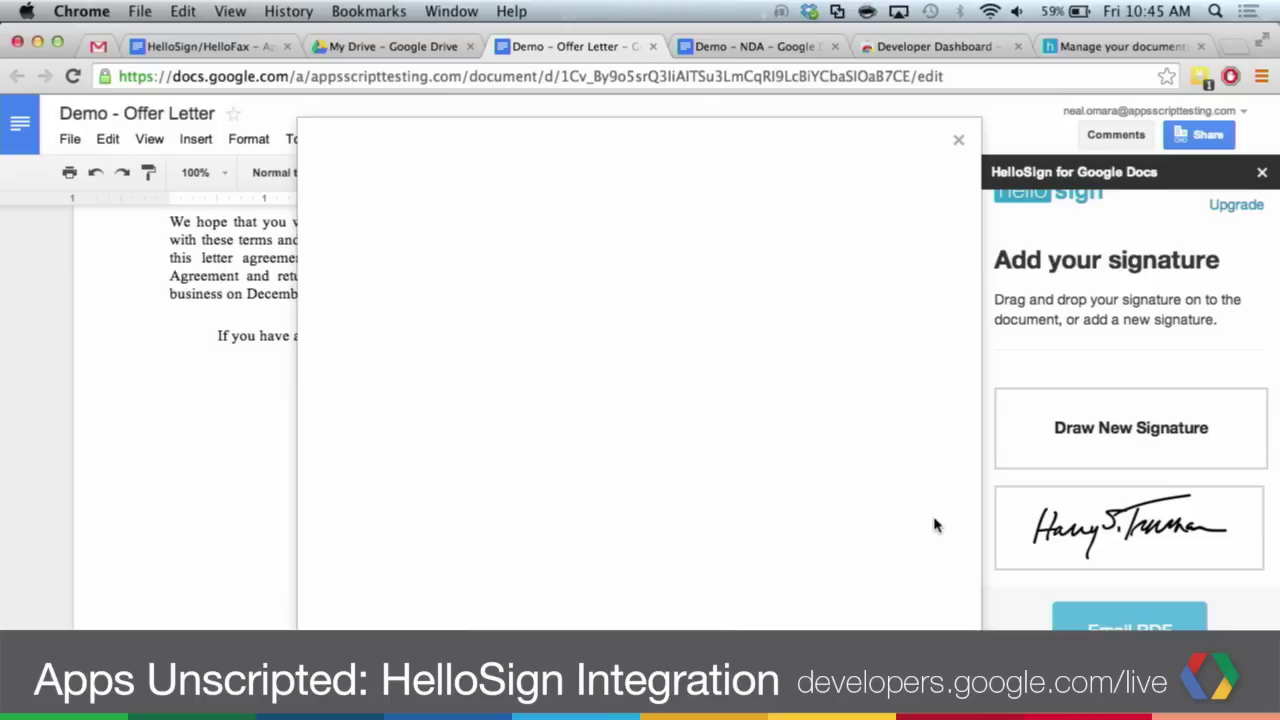
left_click(957, 140)
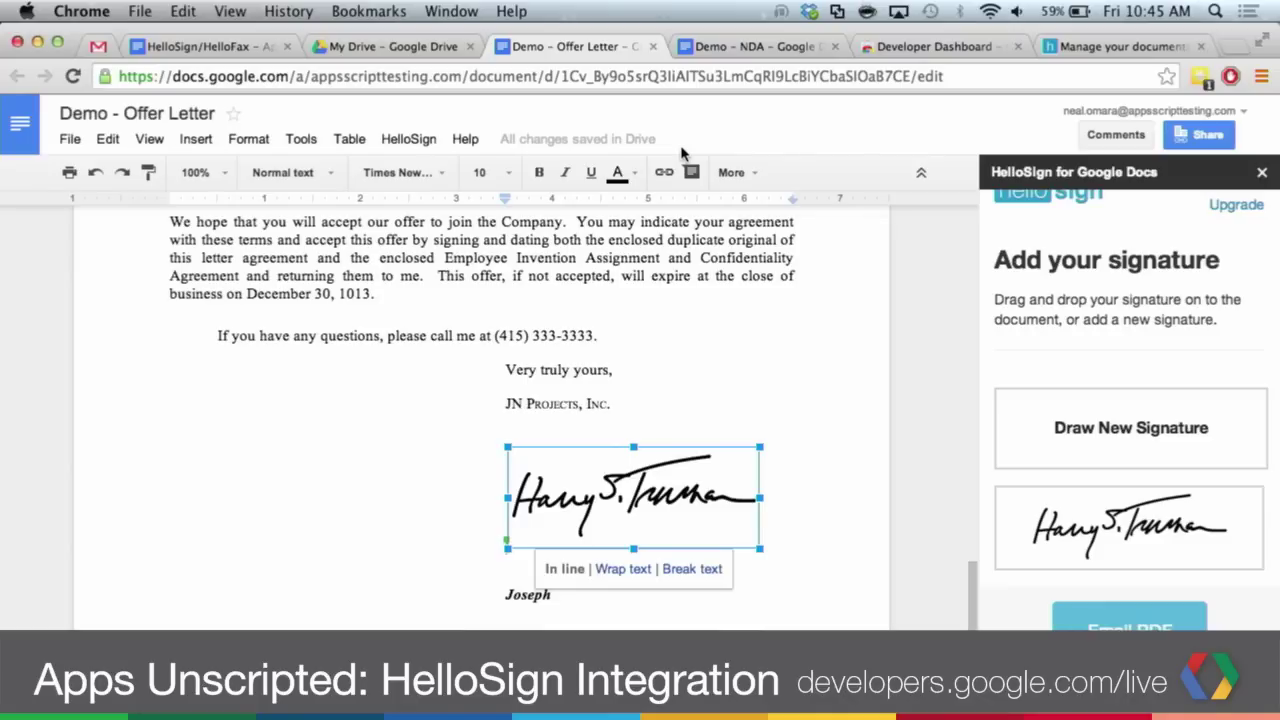
- Switch to the Demo - NDA document and scroll to its By/Name/Title block
left_click(774, 47)
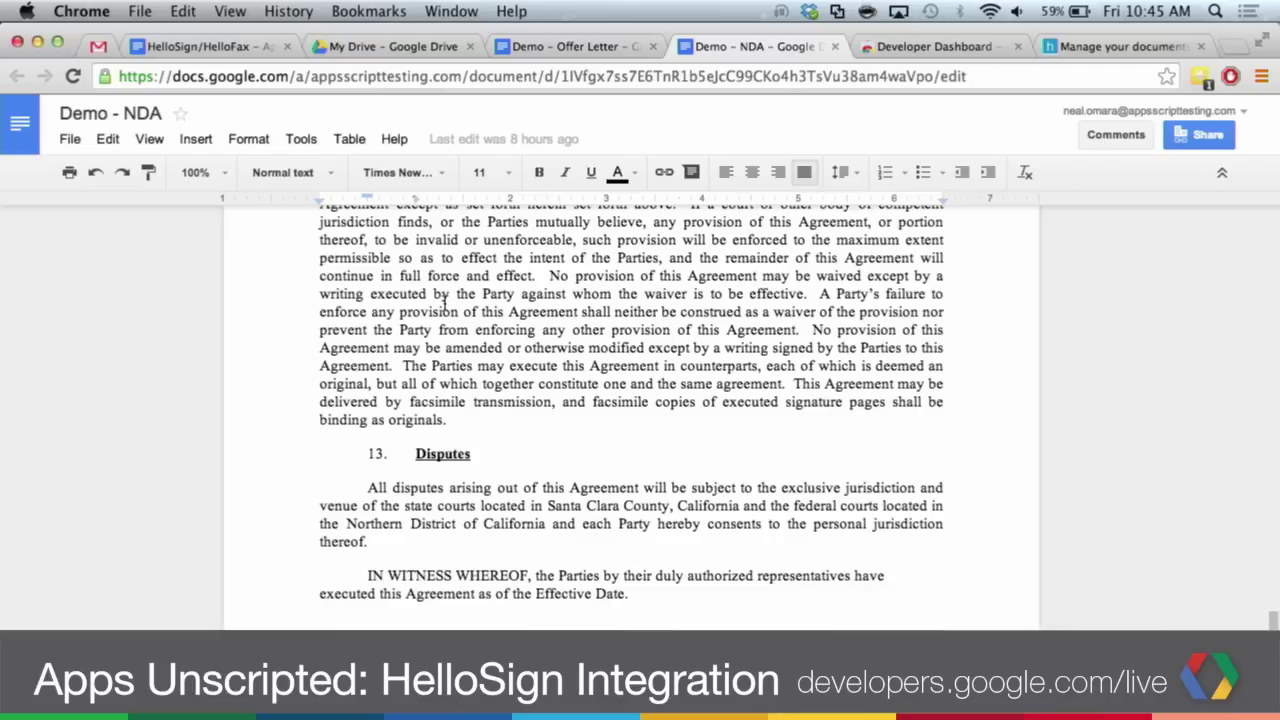
scroll(444, 305, "up", 10)
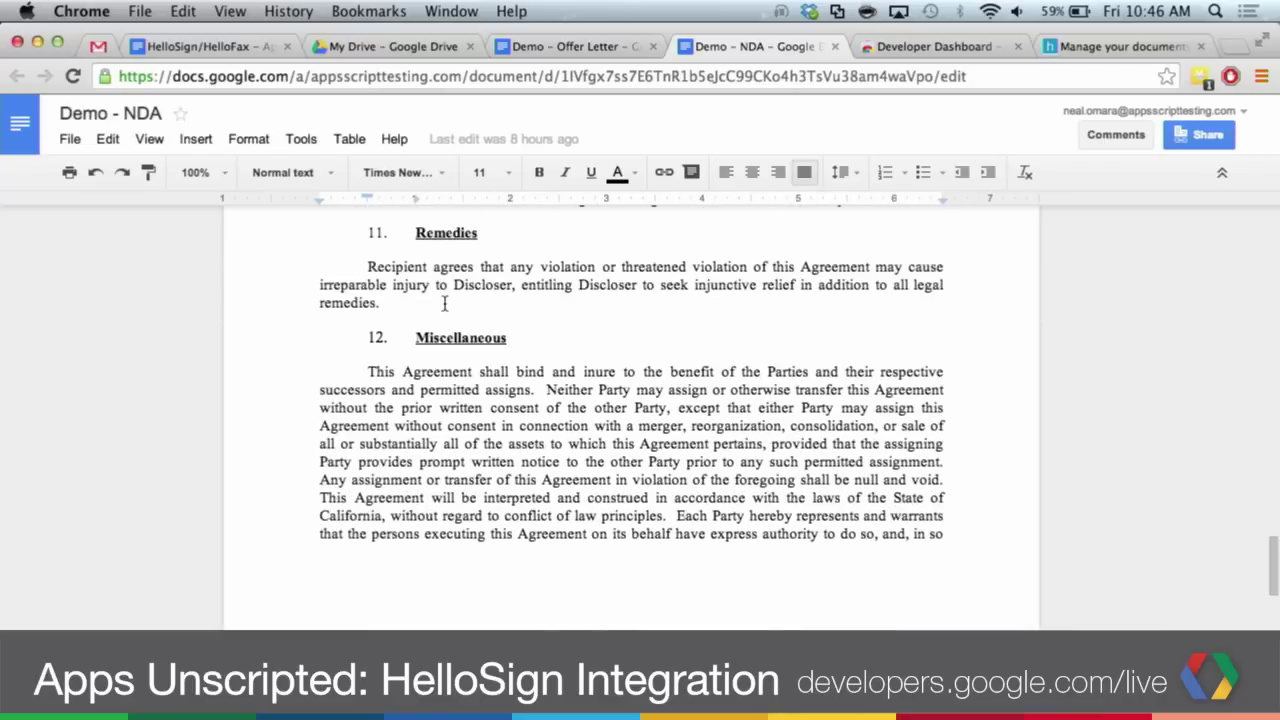
scroll(444, 305, "down", 10)
scroll(443, 300, "up", 3)
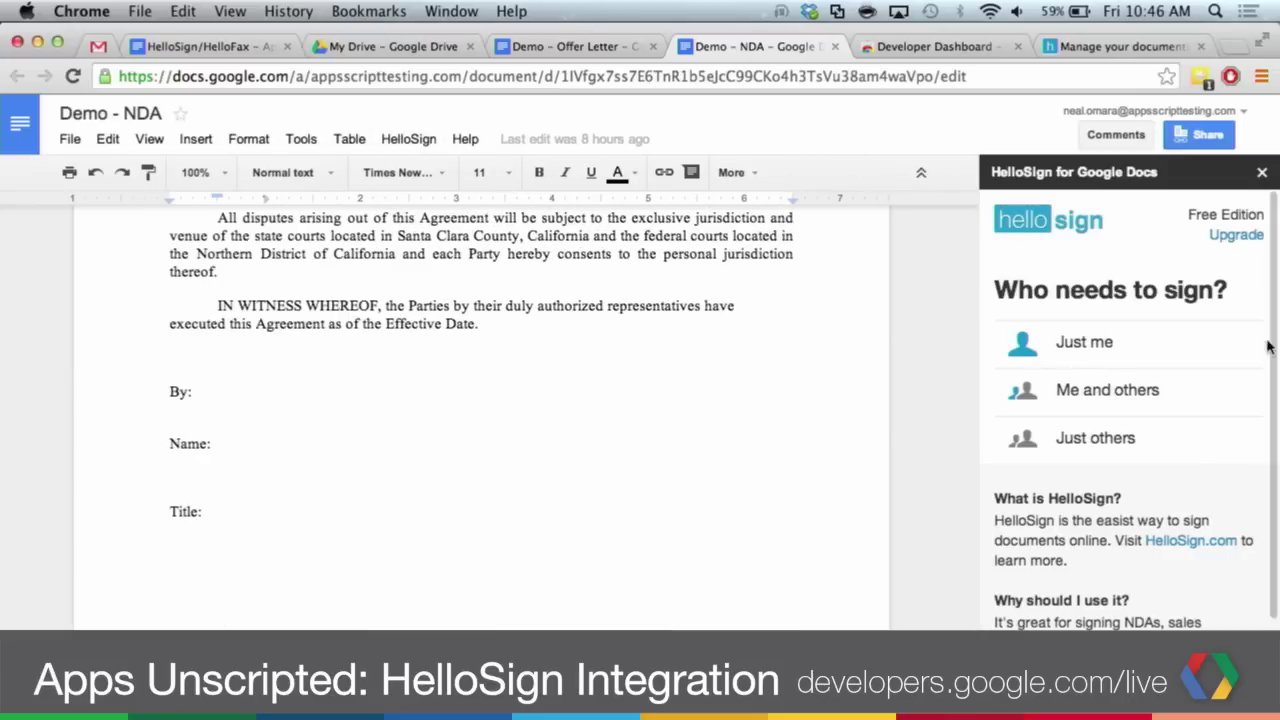
- Choose Just others as signers and continue into the HelloSign editor for the NDA
left_click(1051, 441)
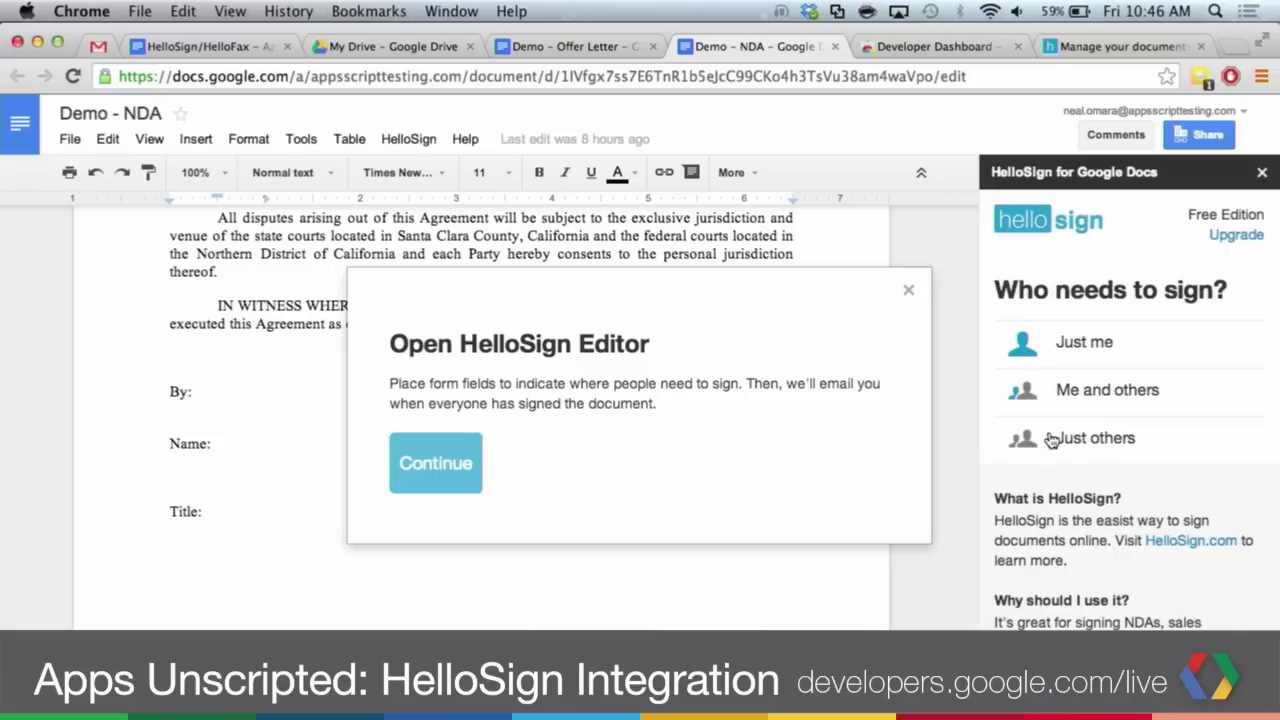
left_click(436, 464)
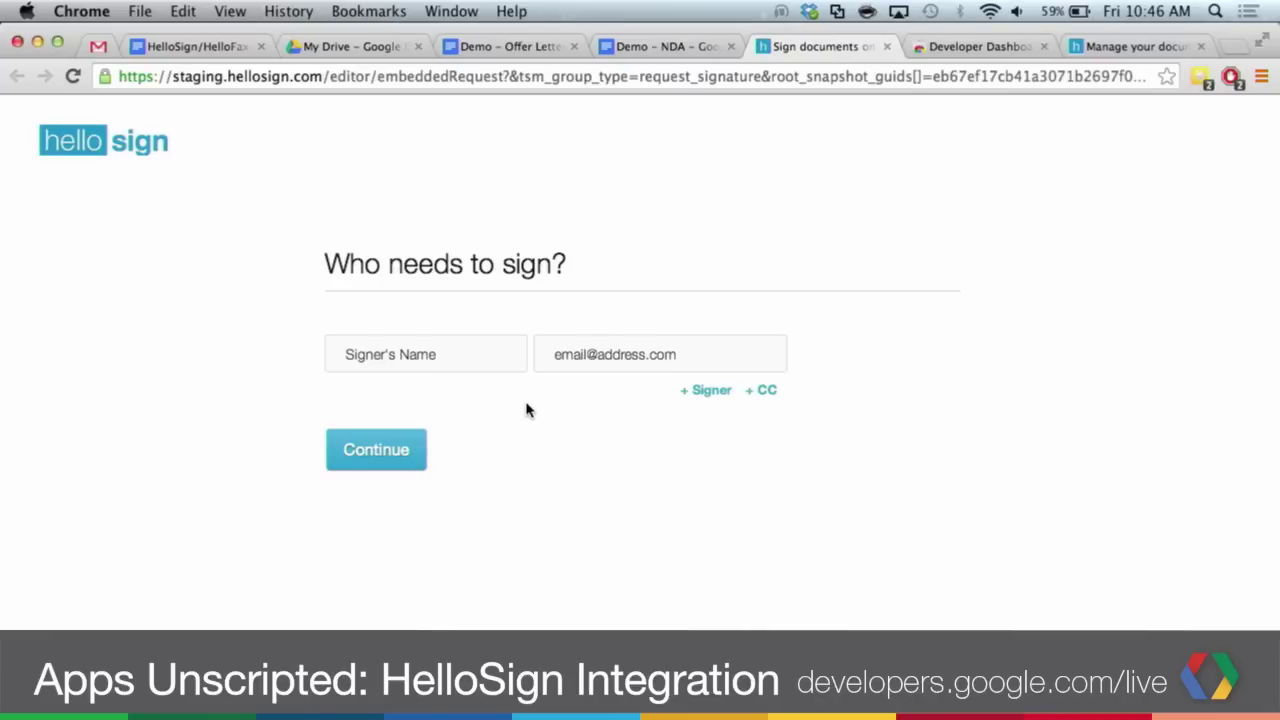
- Enter the signer's name and e-mail address, accepting the autocompleted address, and submit them
left_click(450, 353)
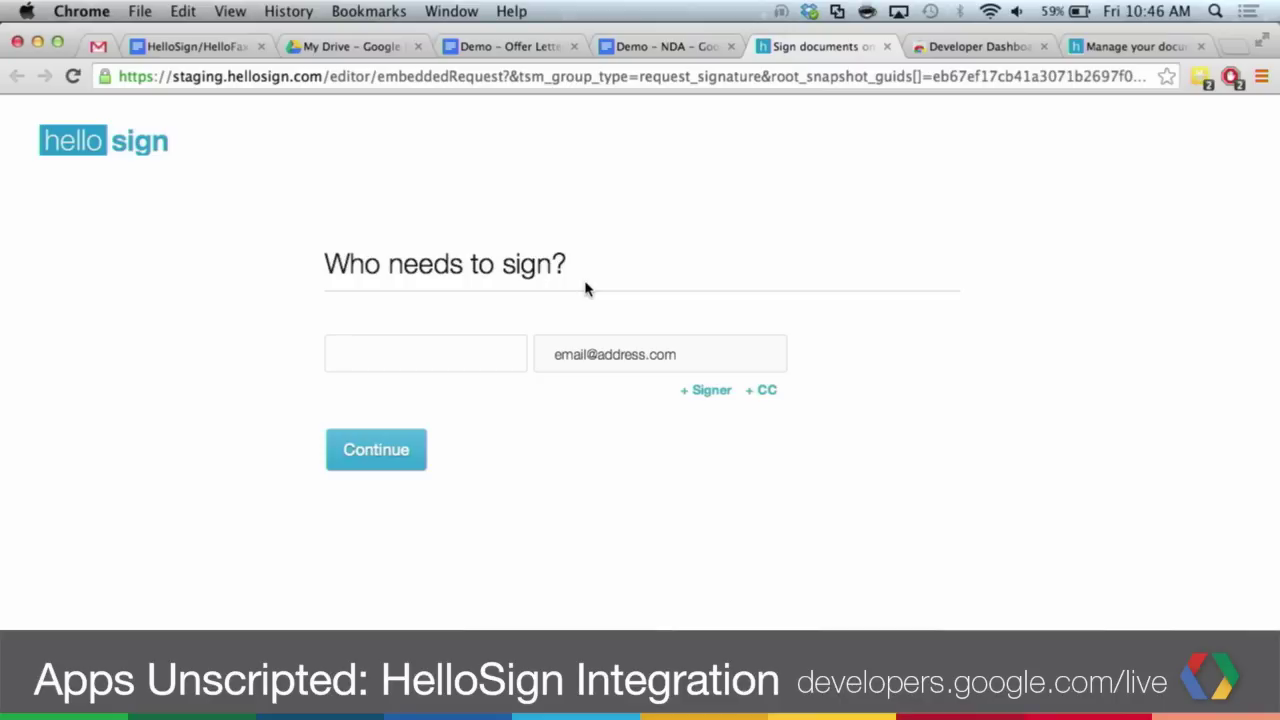
type("John Signer")
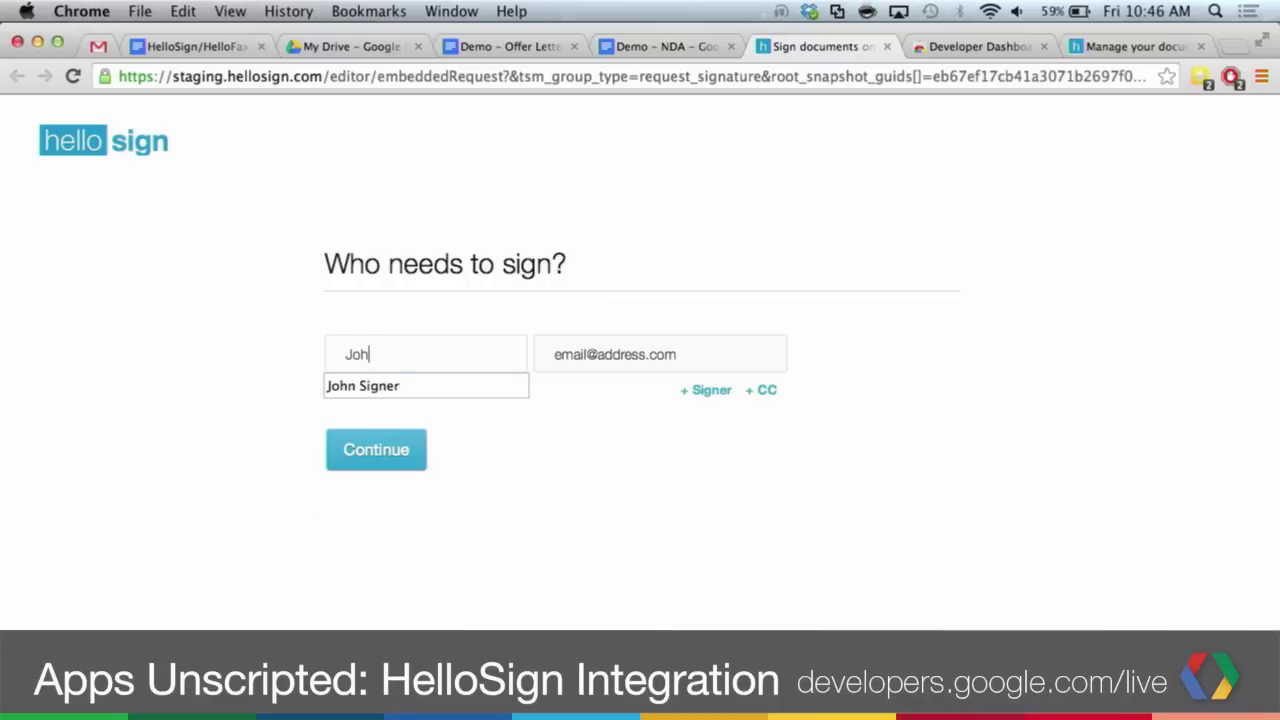
key("Tab")
left_click(611, 271)
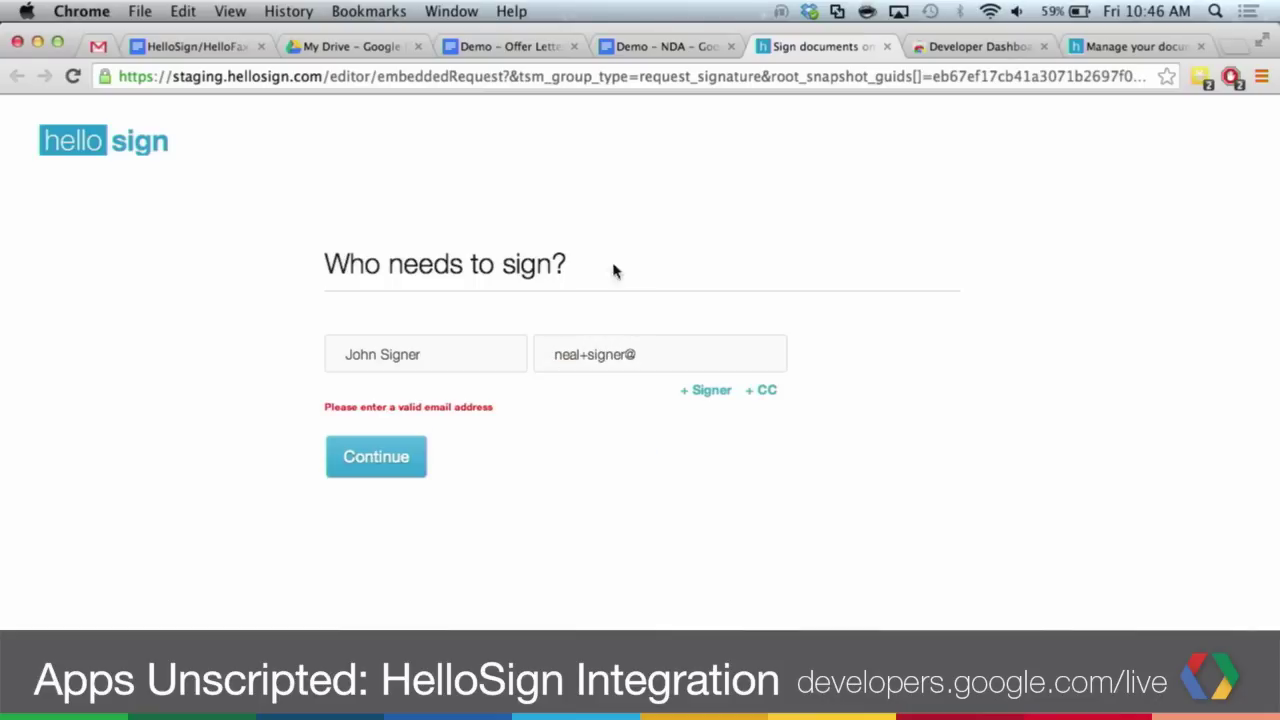
left_click(660, 351)
key("BackSpace")
key("BackSpace")
type("jo")
key("Return")
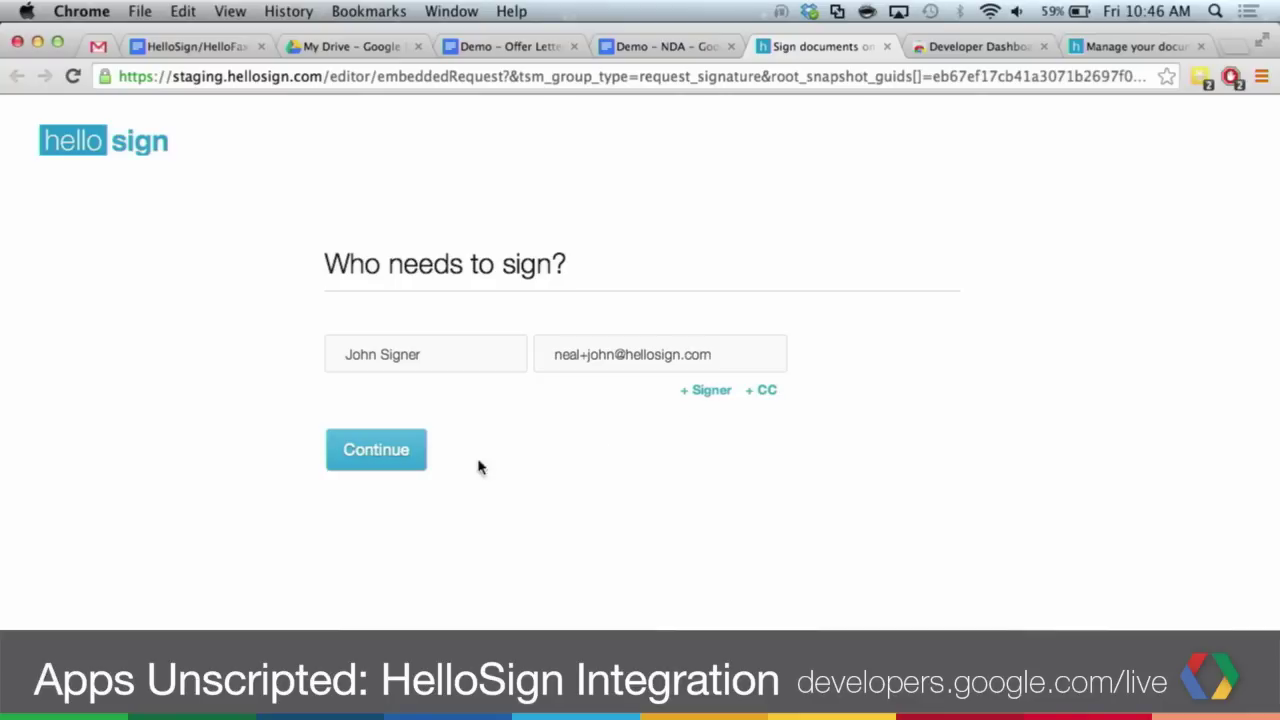
left_click(367, 456)
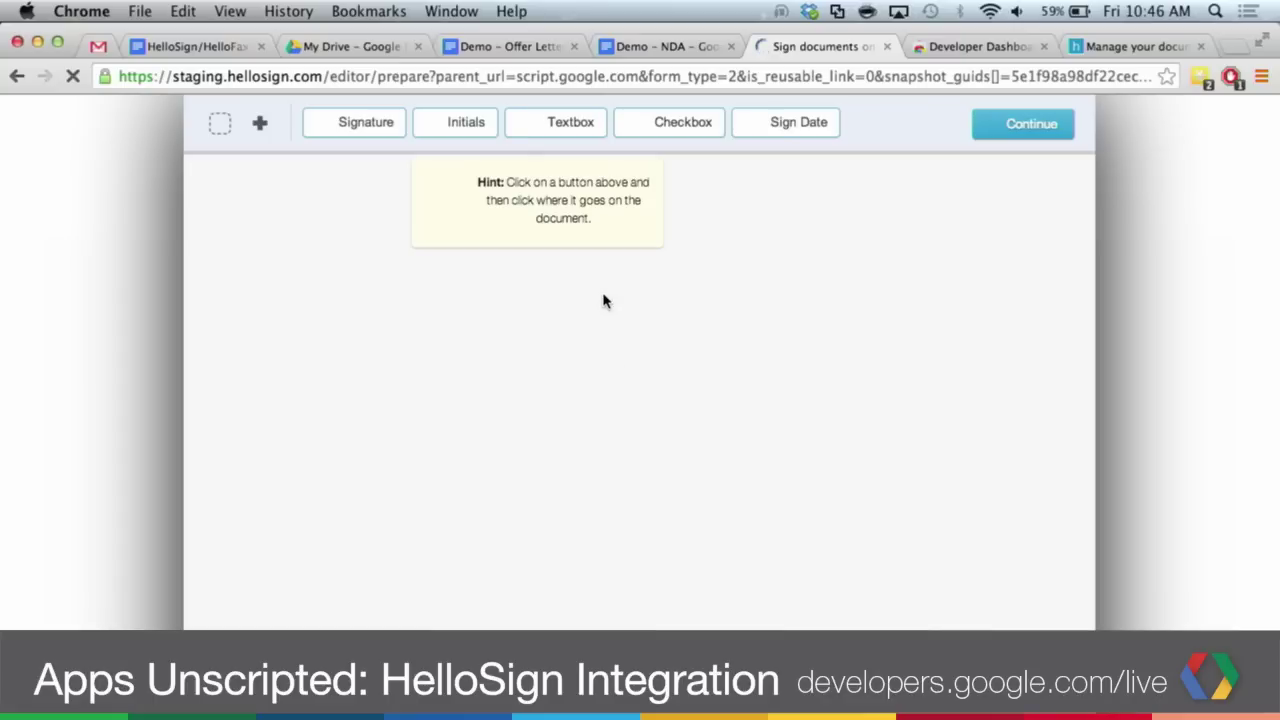
- Add a text field beside the NDA's Name: line
scroll(603, 300, "down", 20)
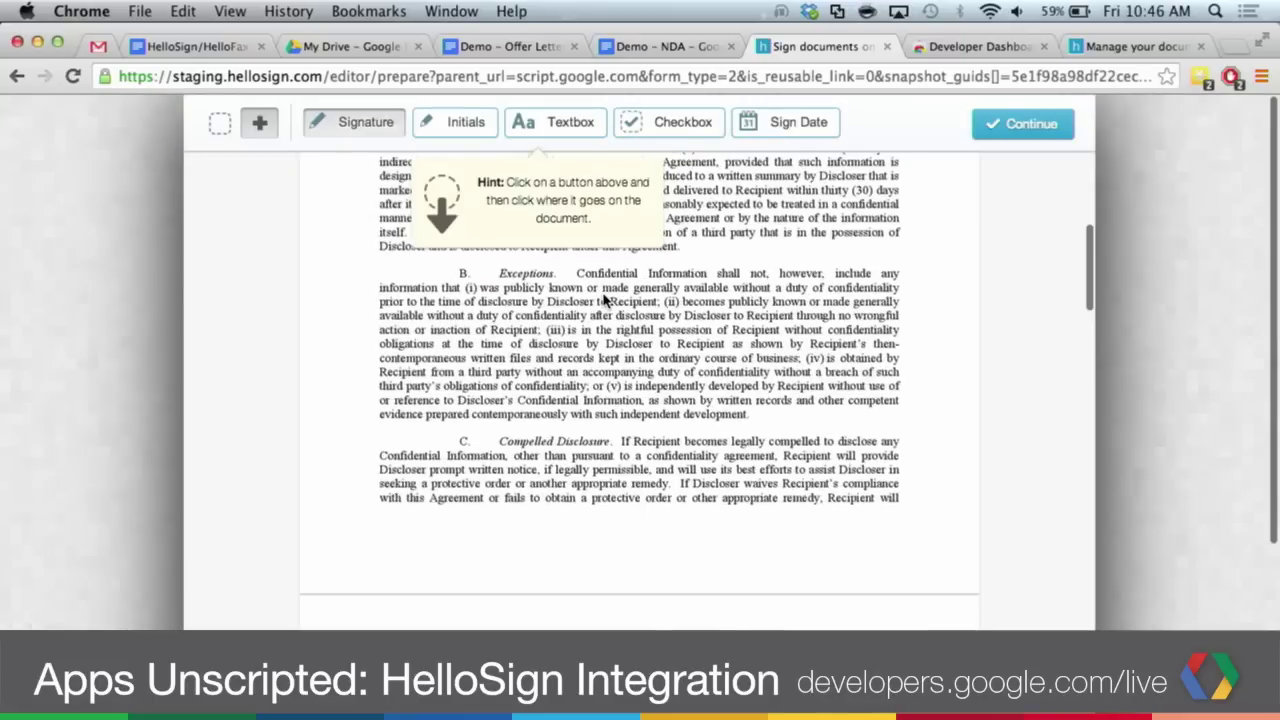
scroll(603, 300, "down", 5)
scroll(603, 300, "up", 20)
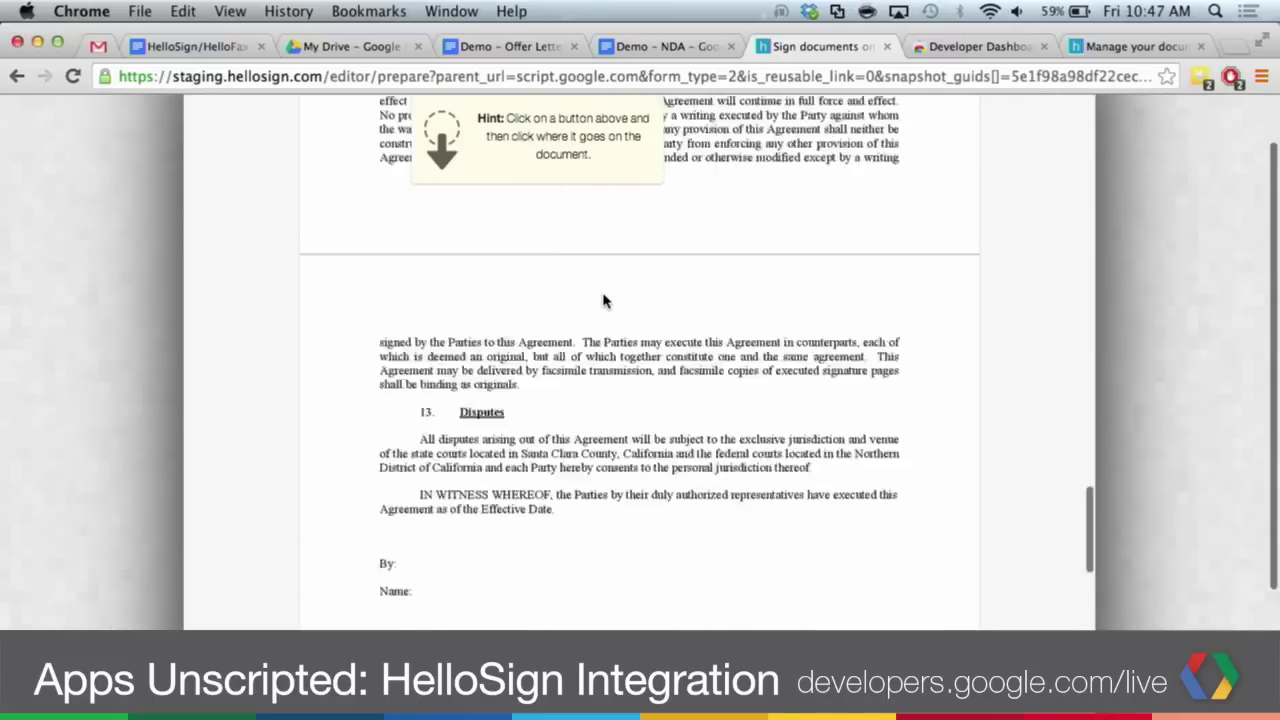
scroll(603, 300, "up", 5)
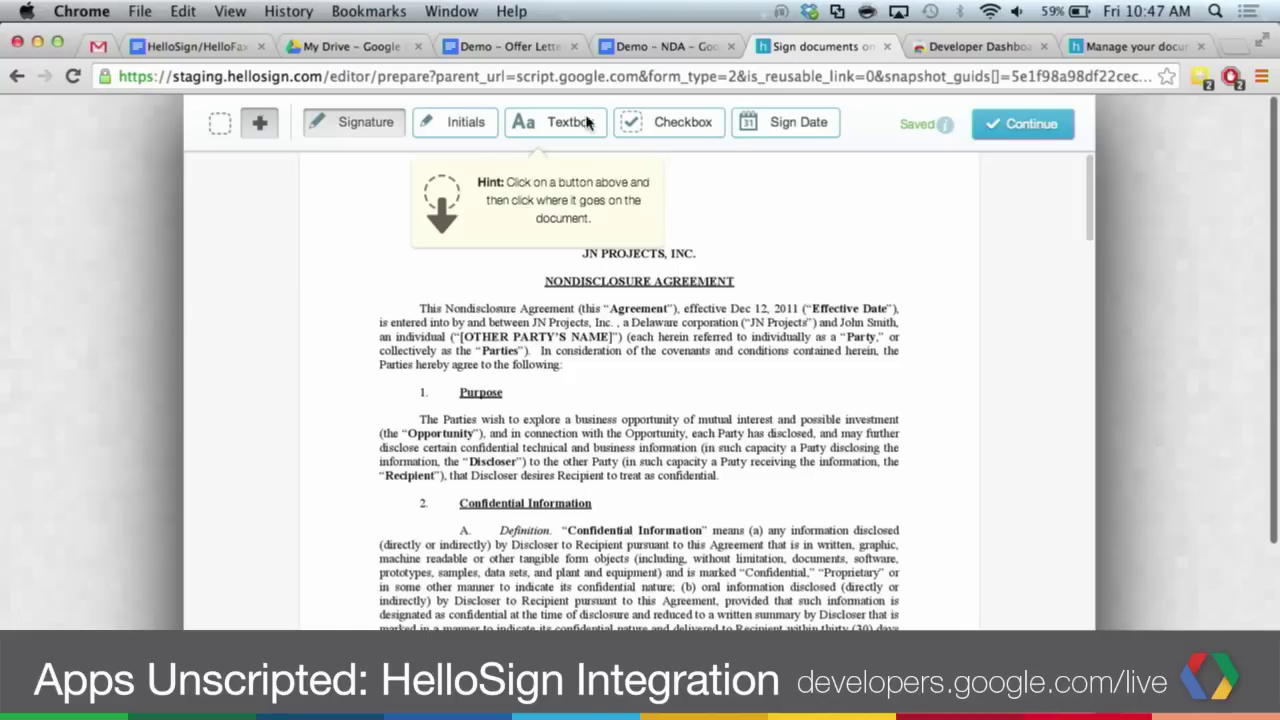
scroll(862, 316, "down", 20)
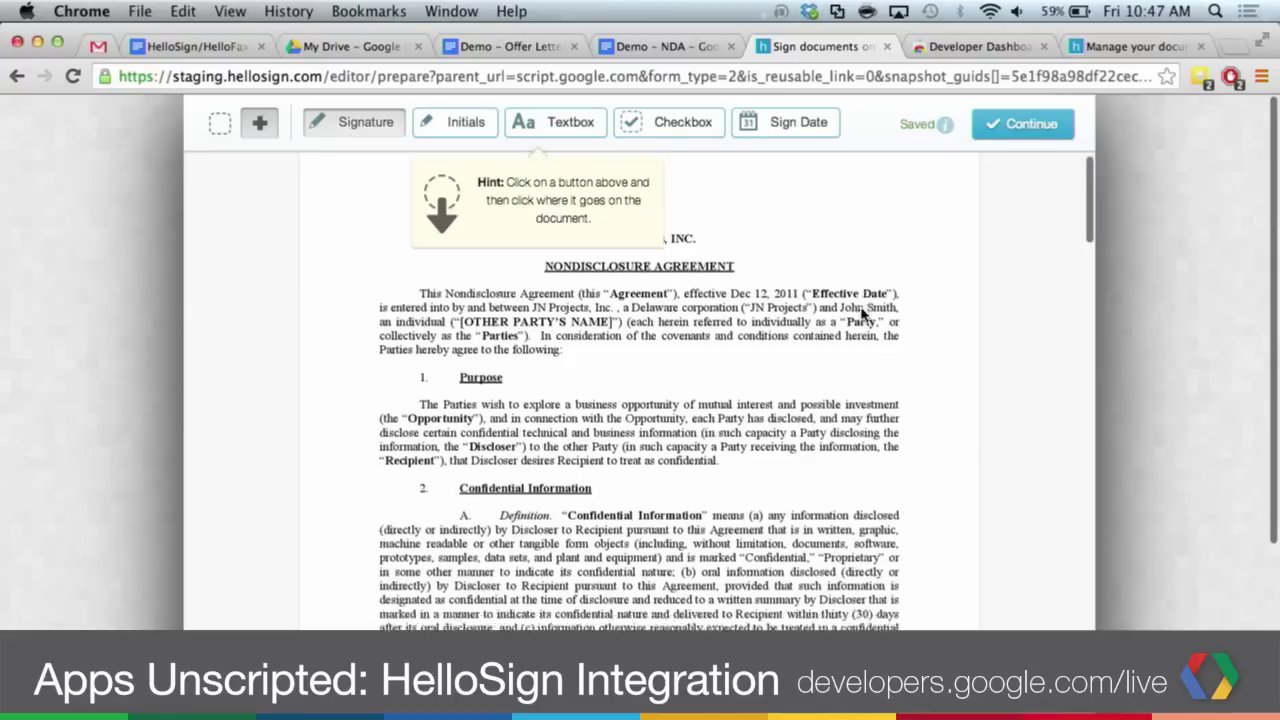
scroll(862, 316, "down", 3)
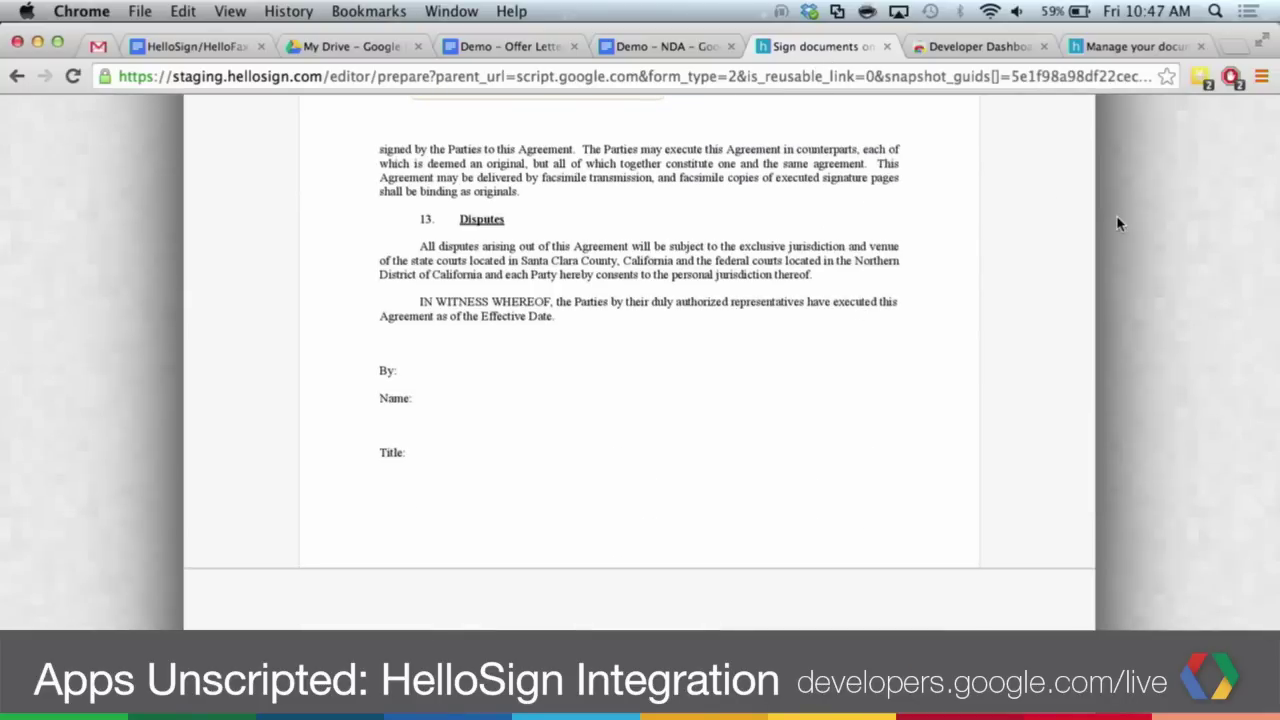
scroll(1110, 240, "up", 3)
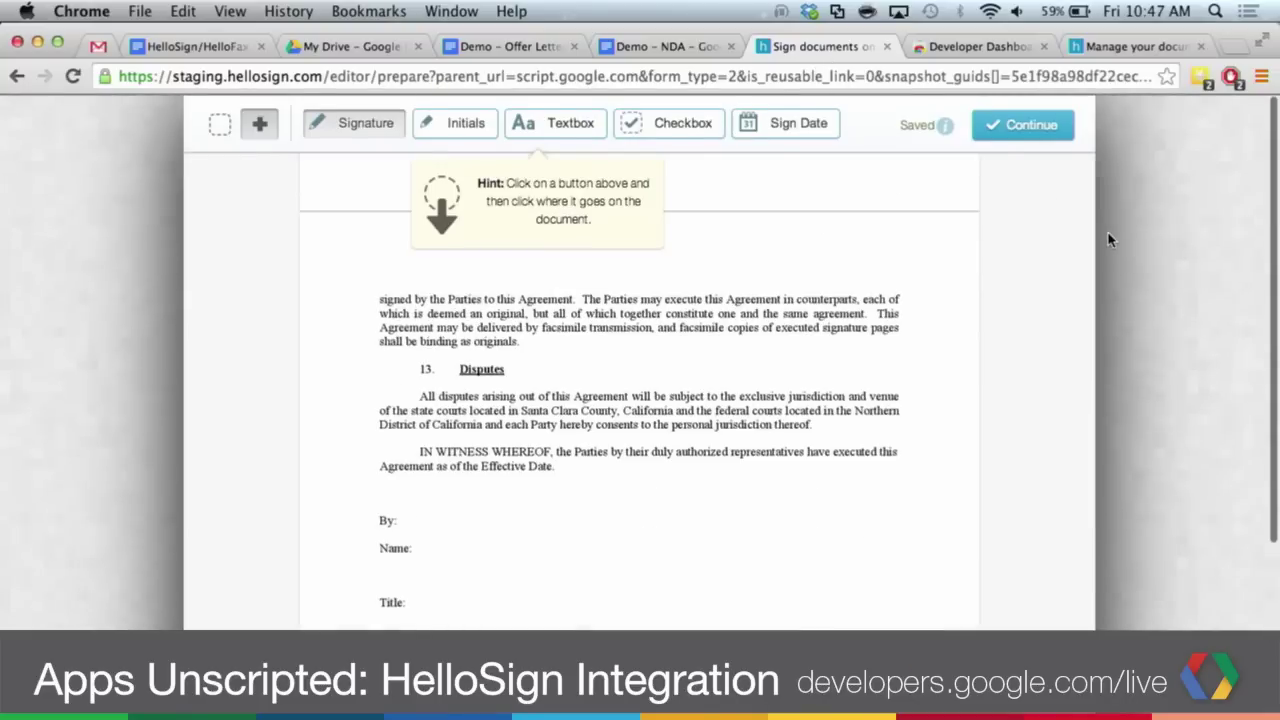
left_click(571, 123)
left_click(463, 556)
left_click_drag(463, 556, 447, 563)
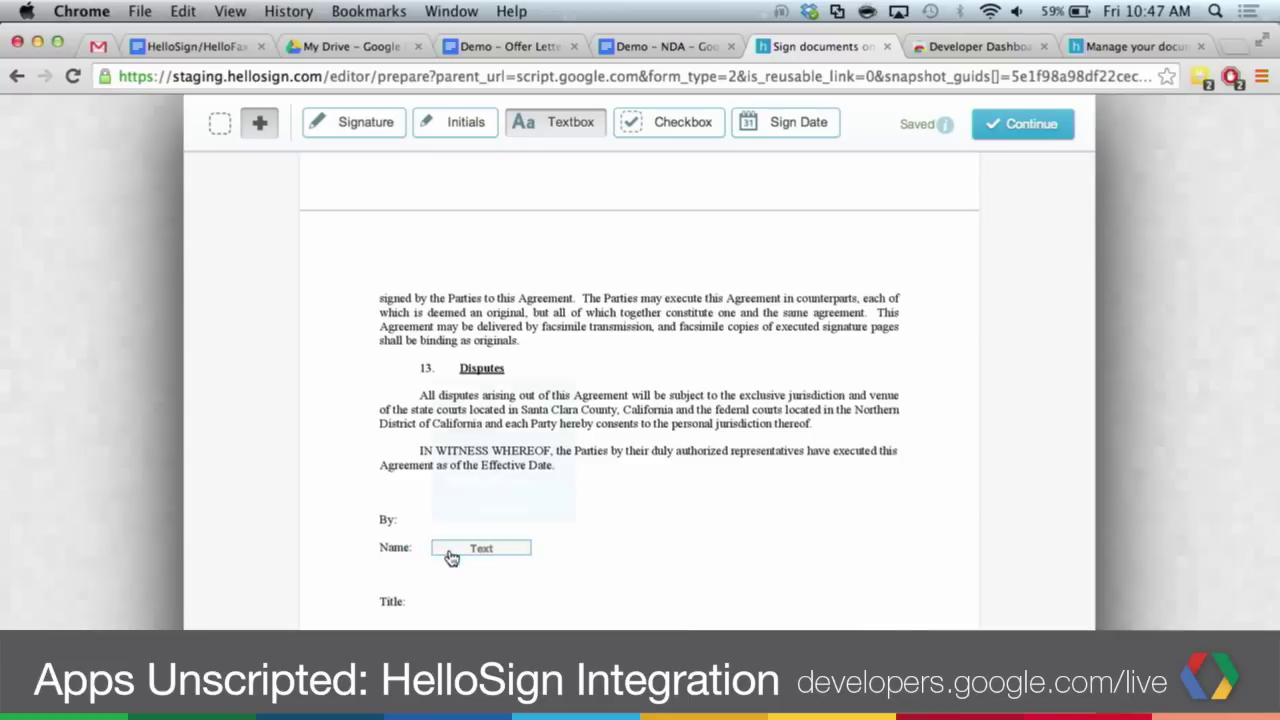
- Add a signature field beside By: and continue to the send step
left_click(358, 124)
left_click(442, 513)
left_click_drag(442, 513, 468, 524)
left_click(1034, 131)
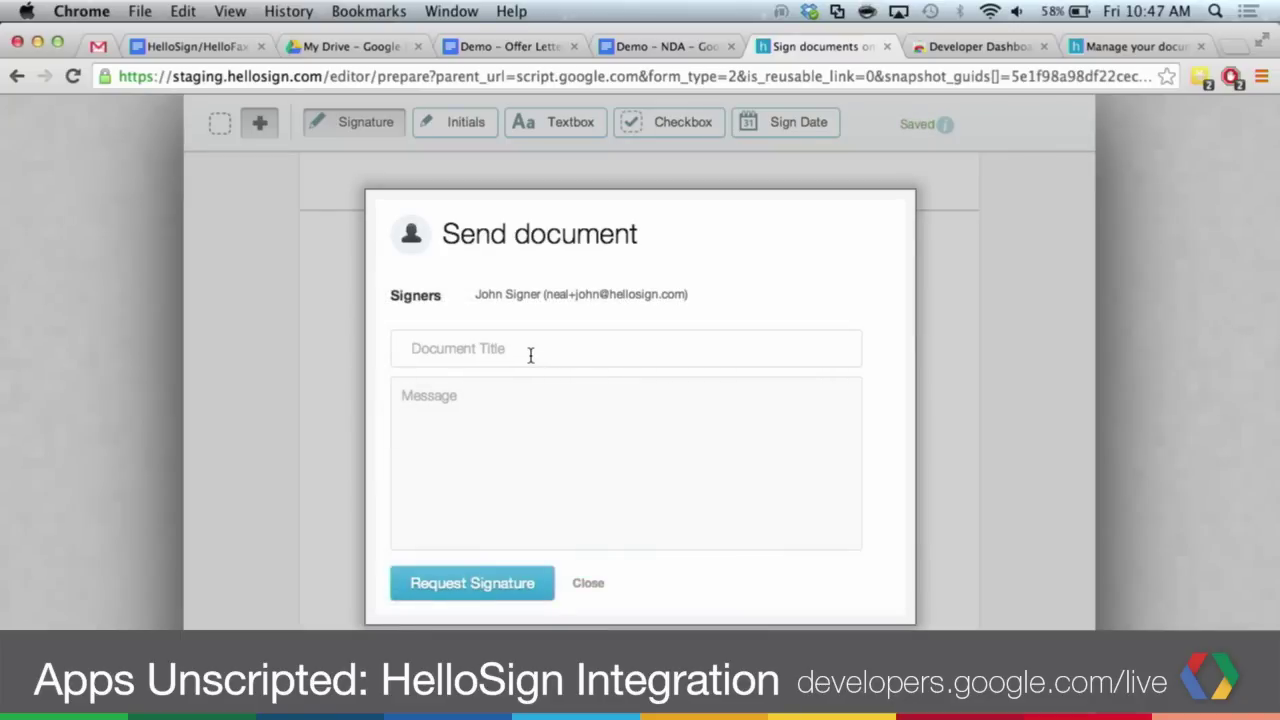
- Send the NDA titled 'NDA' with message 'Please sign and return ASAP.', then close the window
type("NDS")
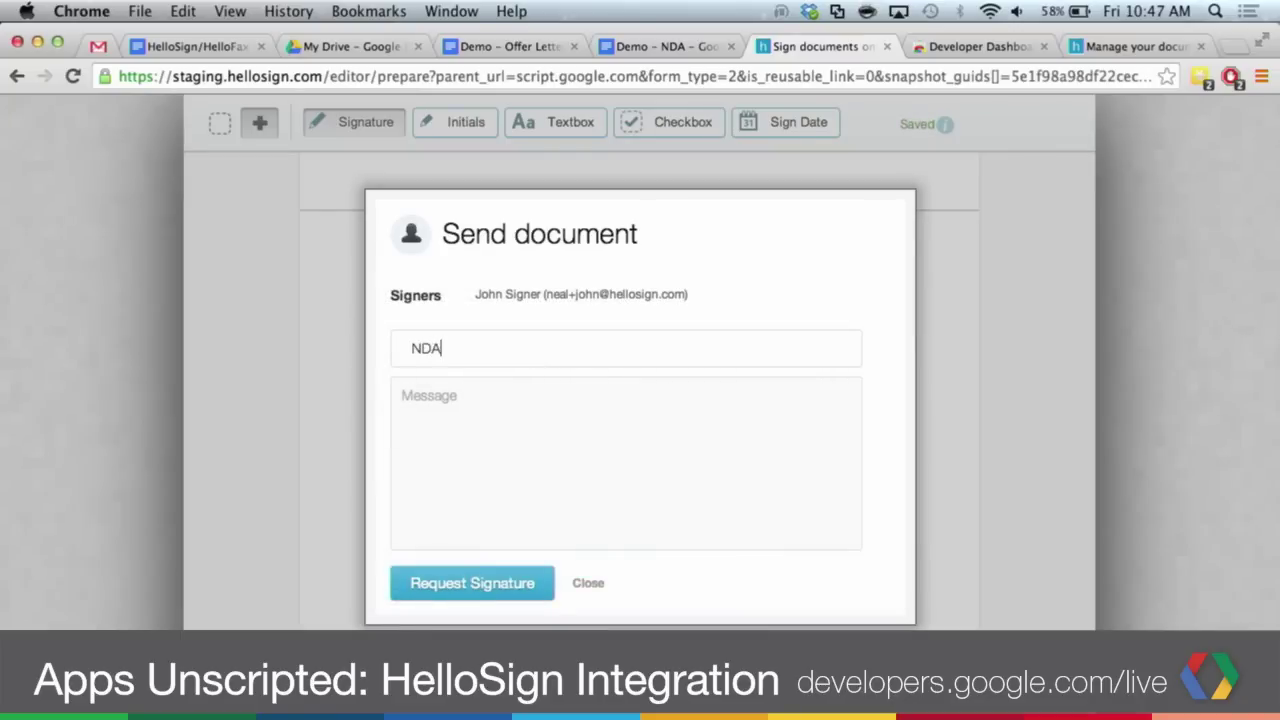
type("Please sign and return ASAP.")
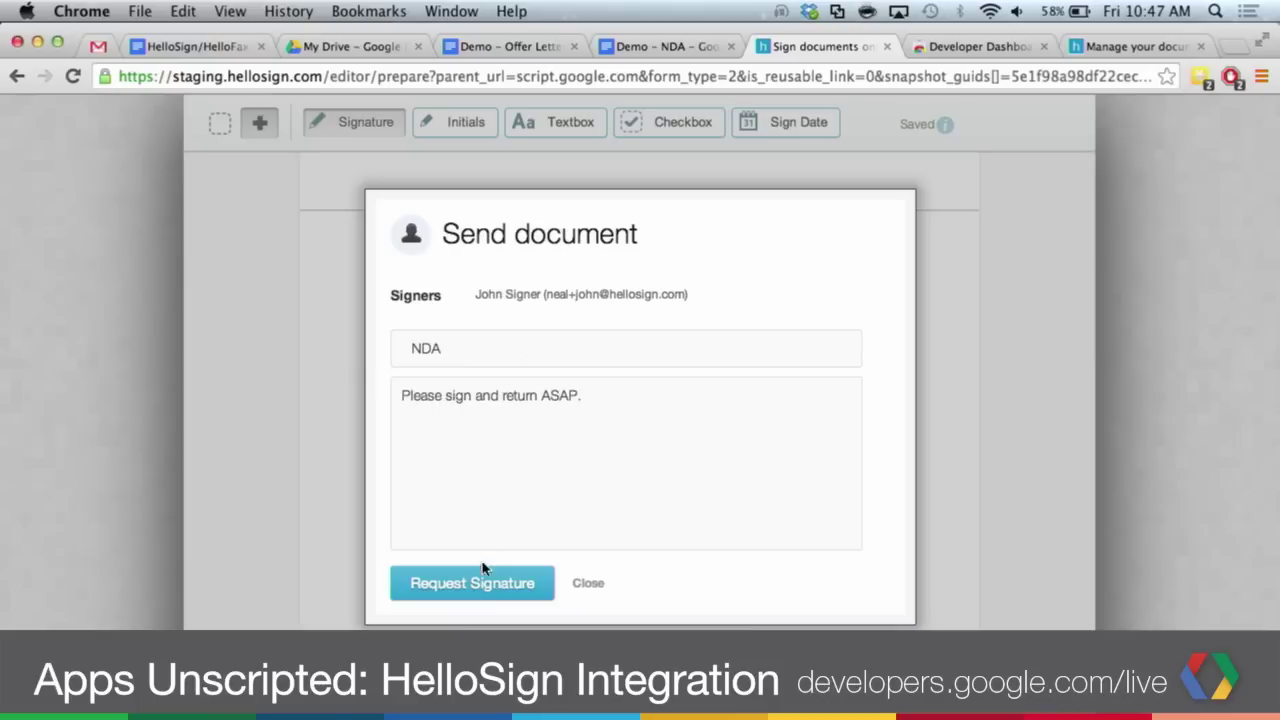
left_click(483, 567)
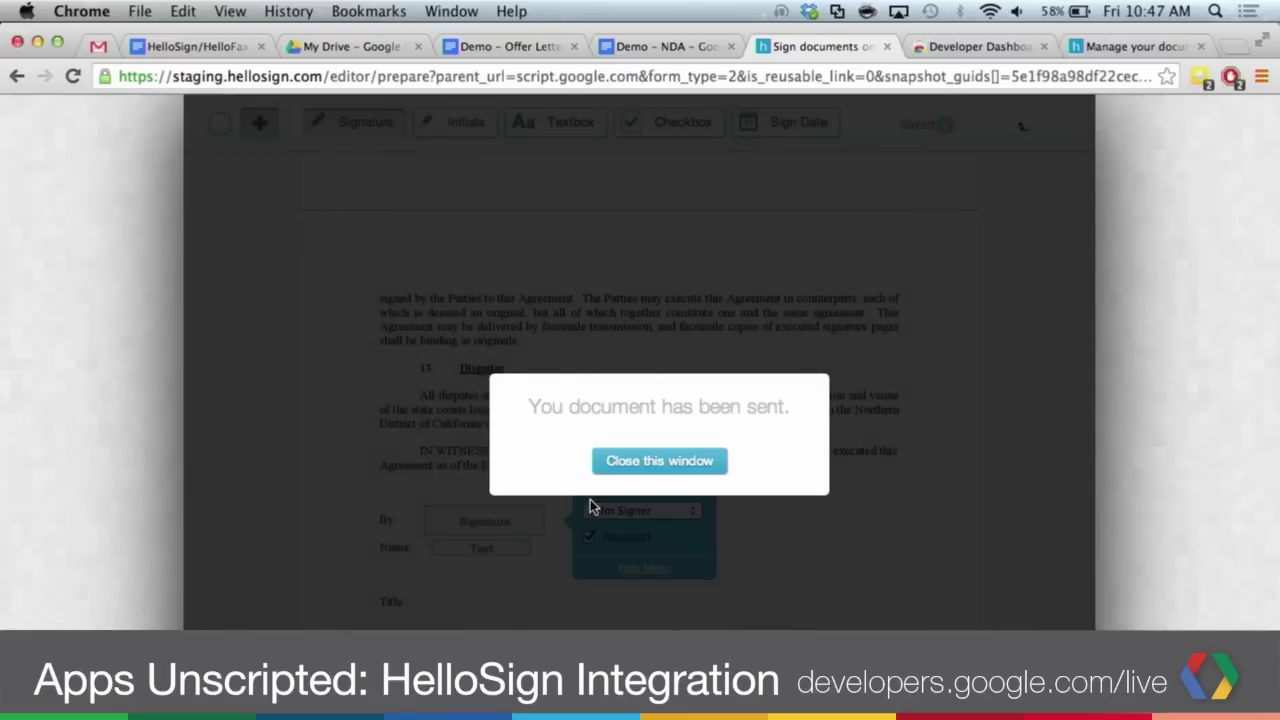
left_click(647, 468)
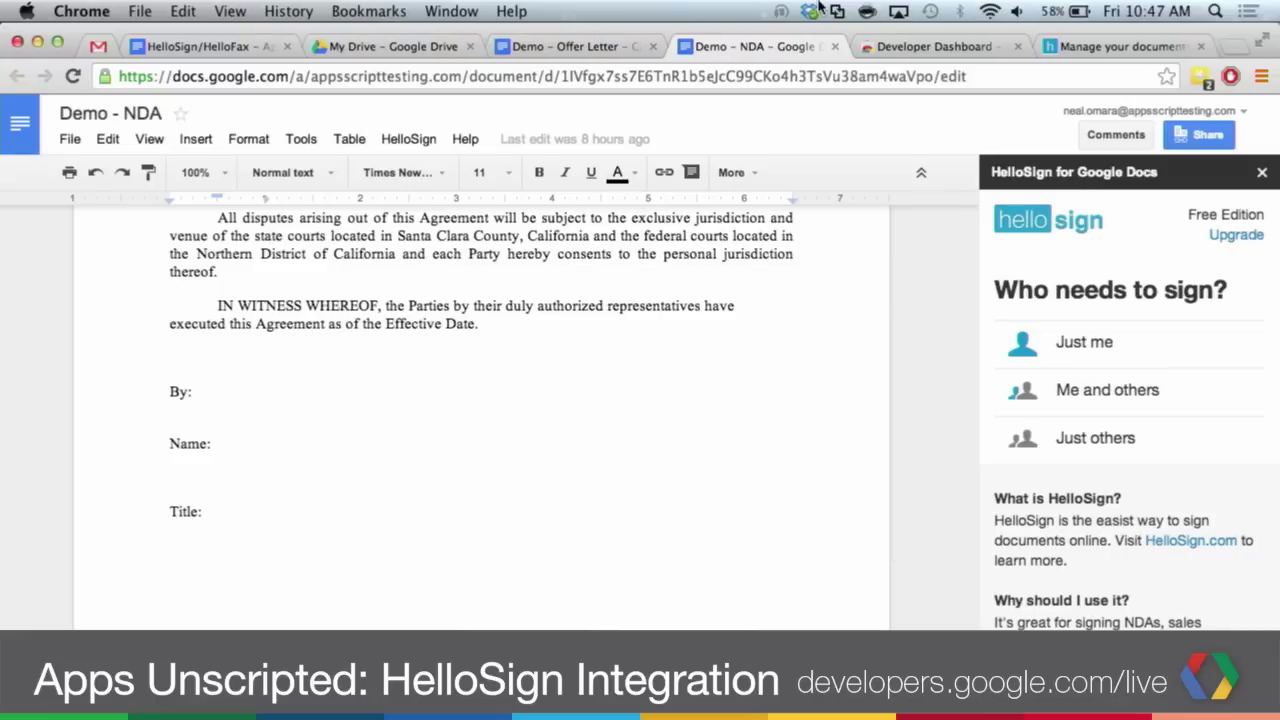